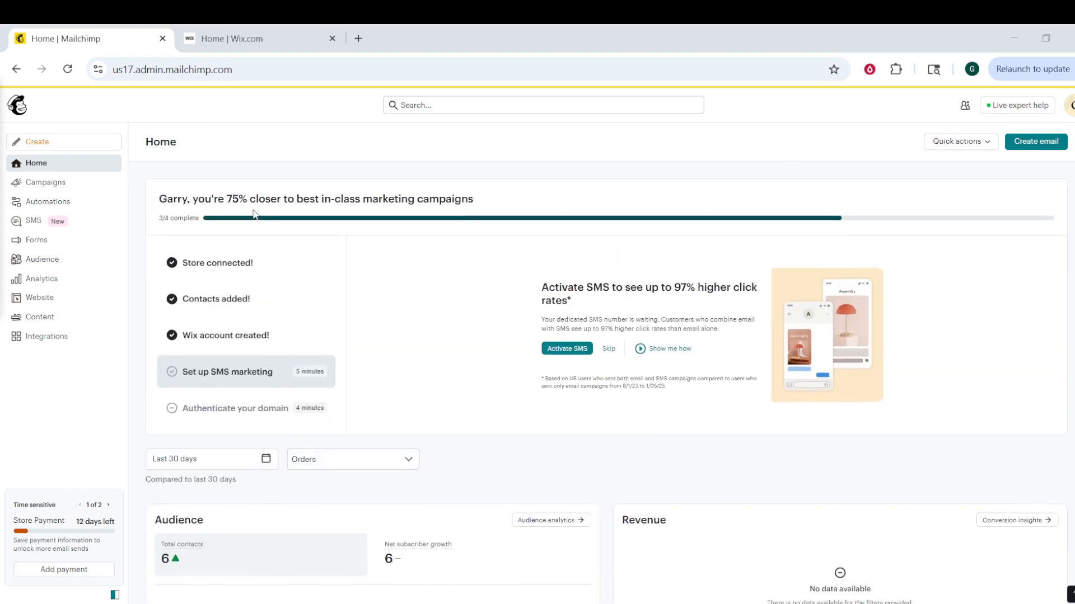
scroll(216, 180, down, 9)
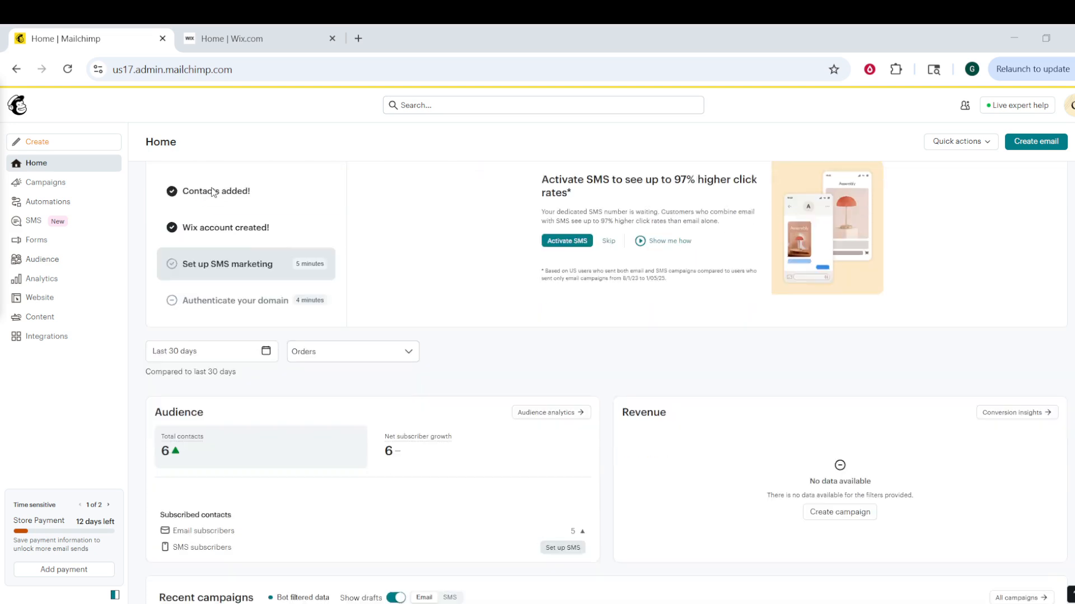
scroll(278, 346, down, 4)
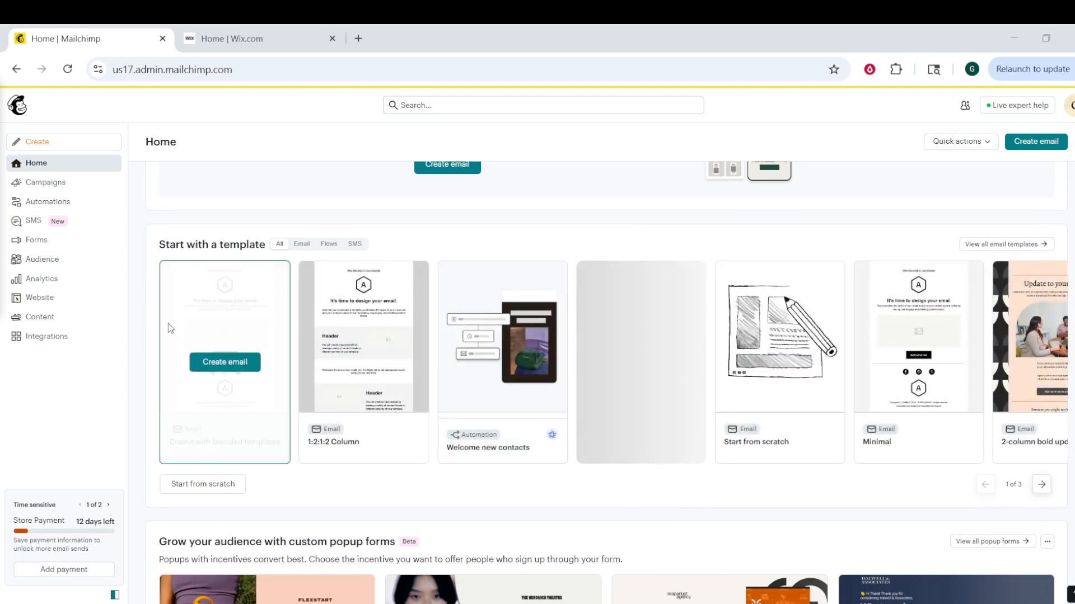
scroll(155, 319, up, 7)
scroll(155, 317, up, 1)
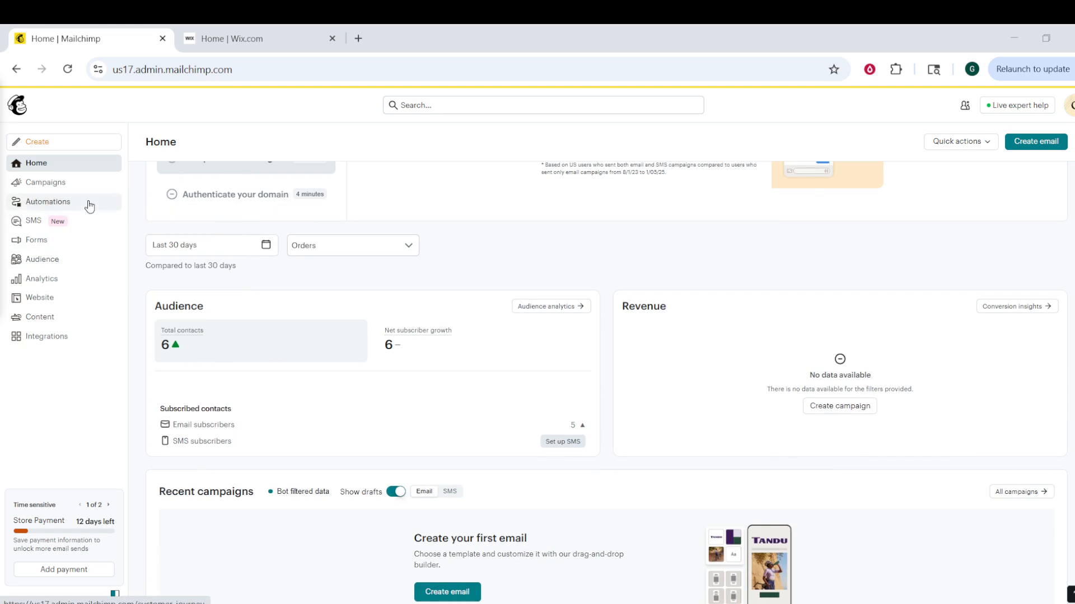
- Start creating a new popup signup form
click(78, 147)
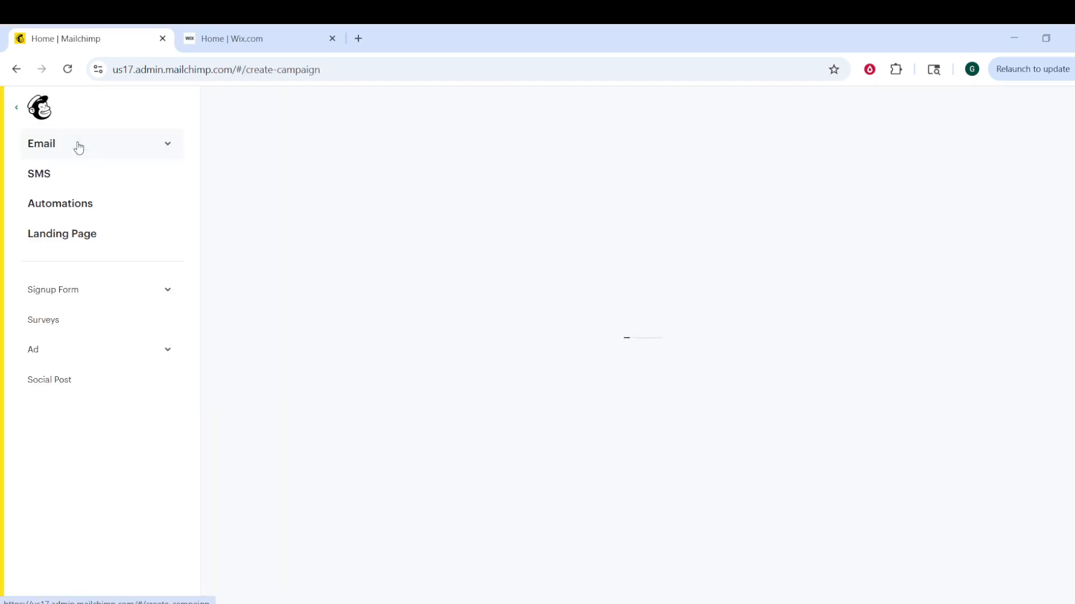
click(82, 294)
click(88, 324)
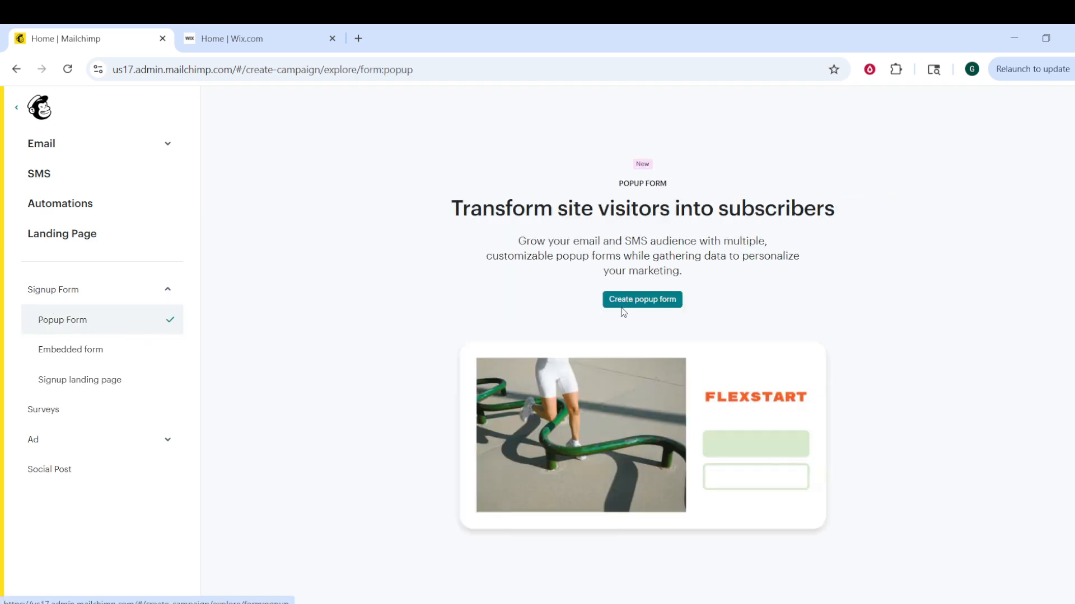
click(613, 301)
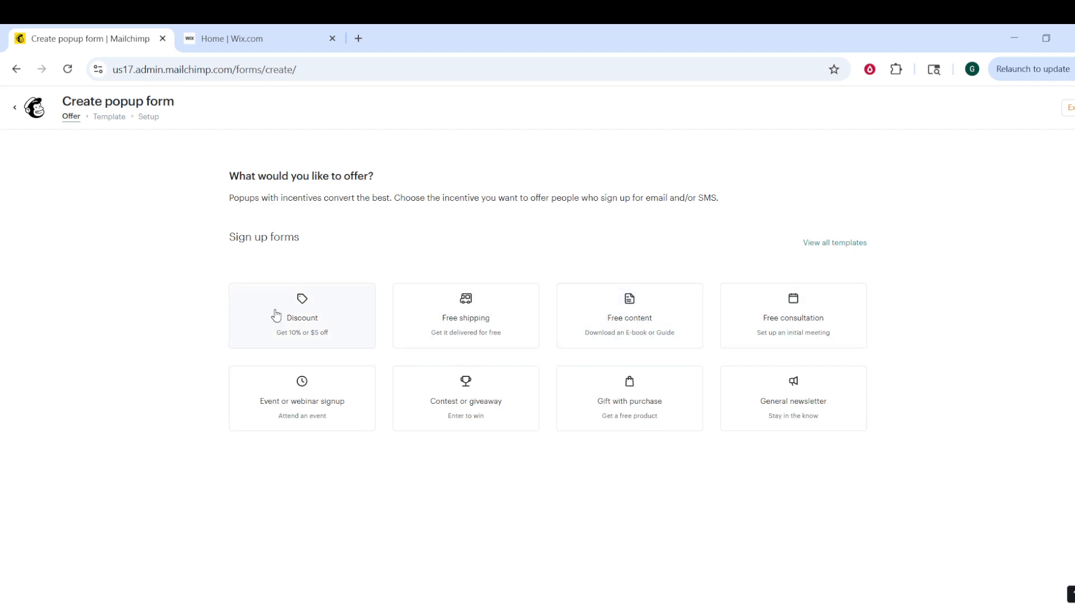
- Create an event or webinar signup popup from the Industrial Split template, collecting email addresses
click(296, 403)
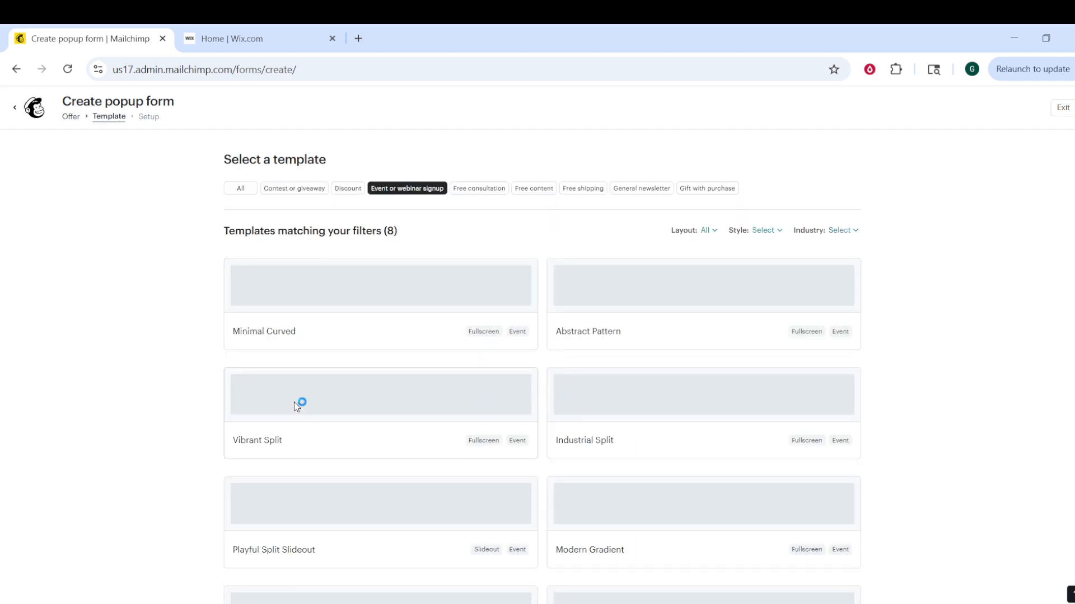
scroll(606, 460, down, 3)
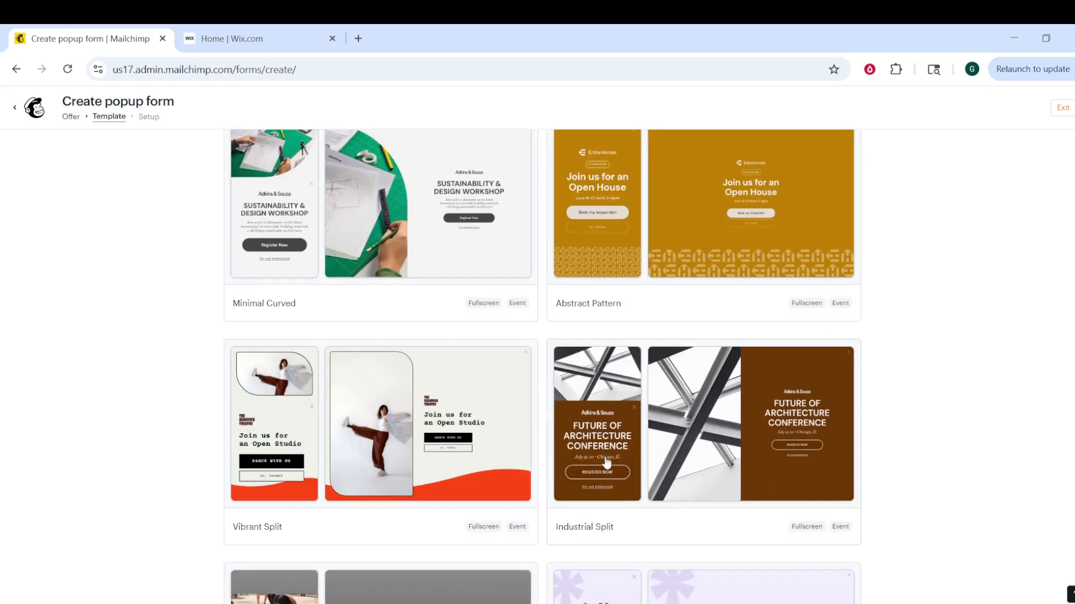
click(674, 438)
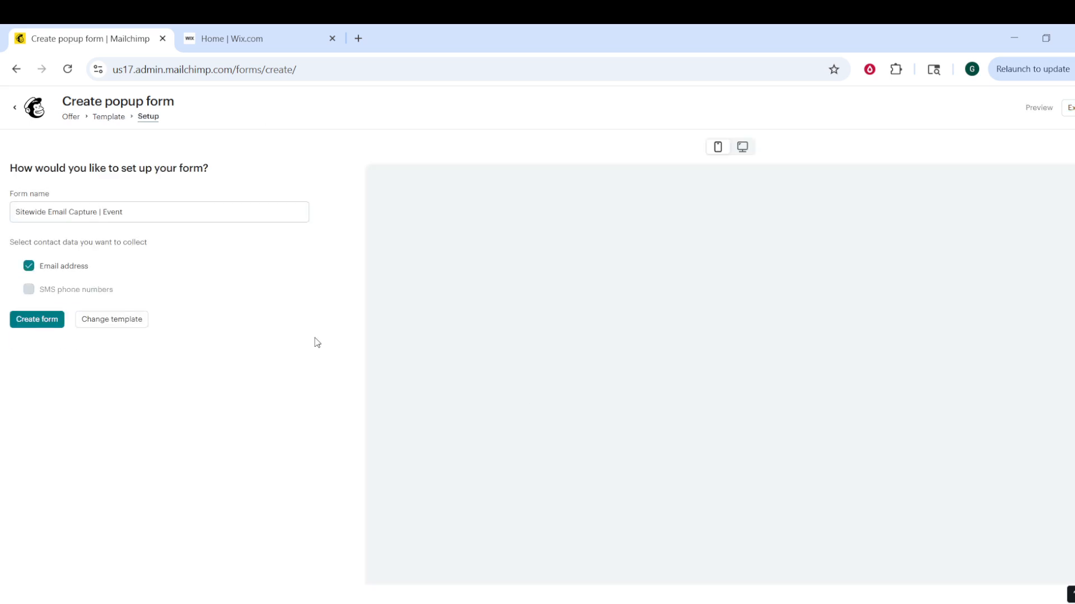
click(36, 320)
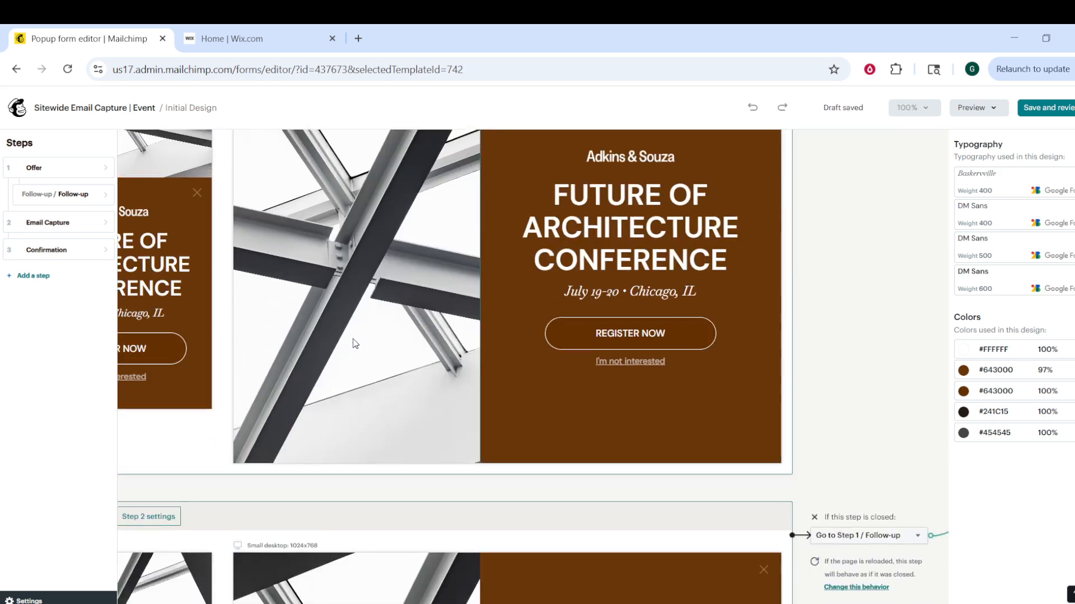
- Examine the bulk edit options for the Baskerville and DM Sans fonts and the first step's photo container
click(1024, 178)
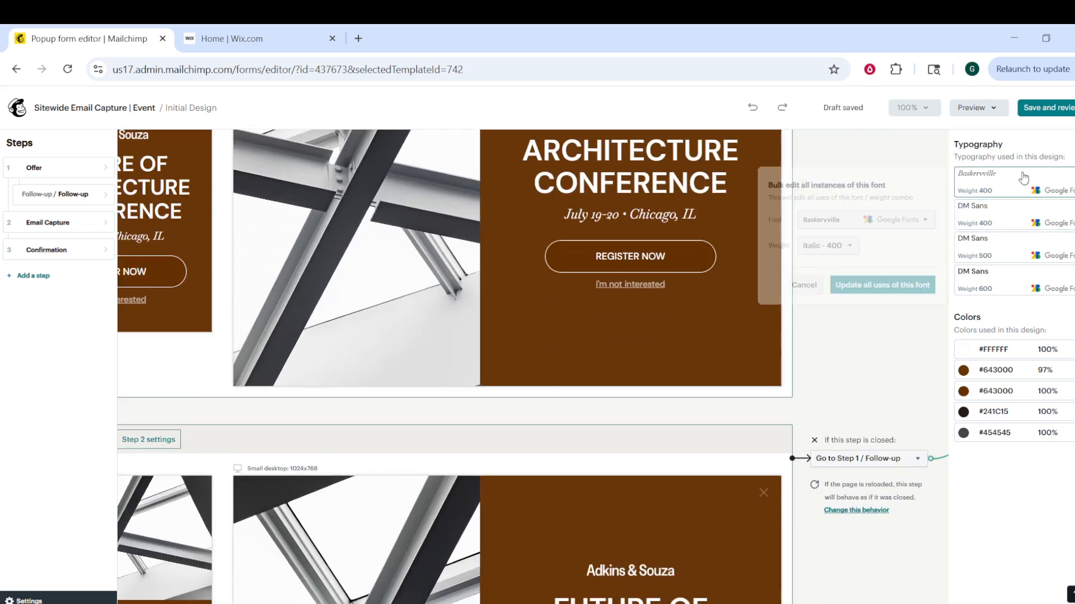
click(1021, 213)
click(1027, 248)
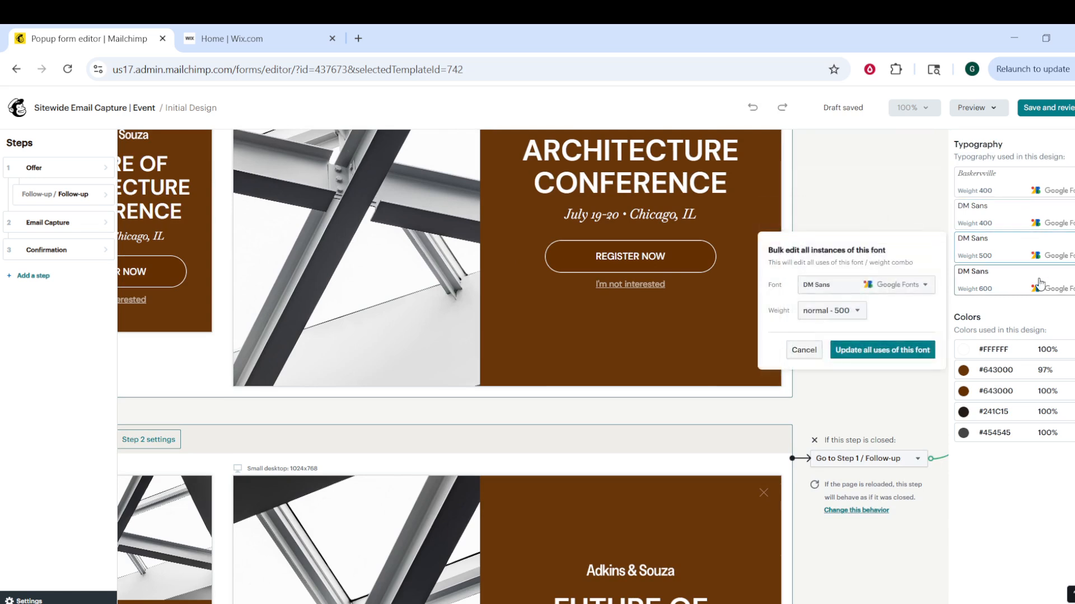
click(1039, 282)
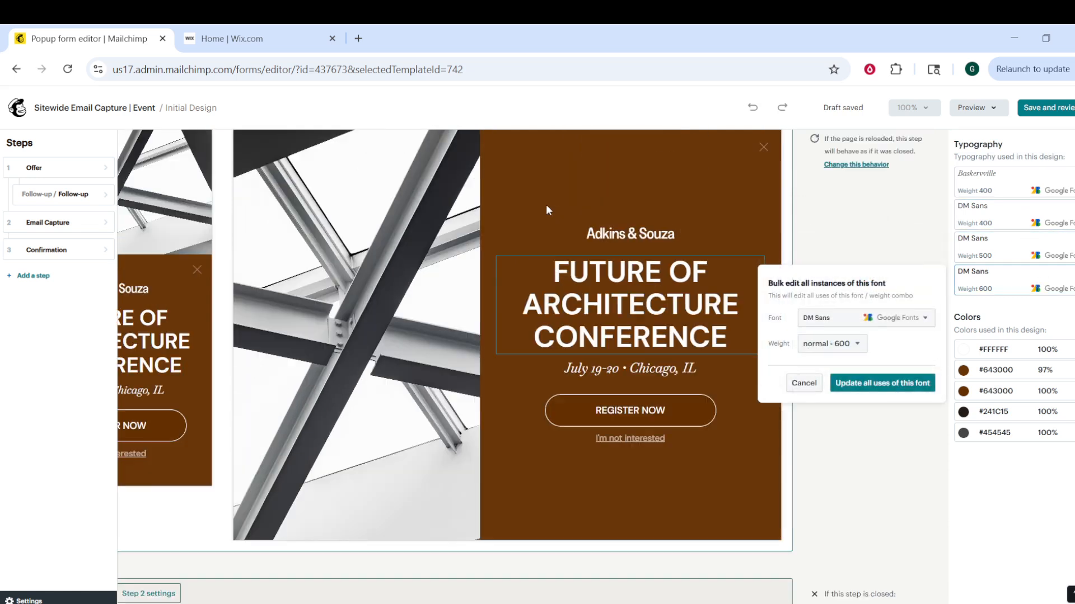
scroll(476, 246, up, 2)
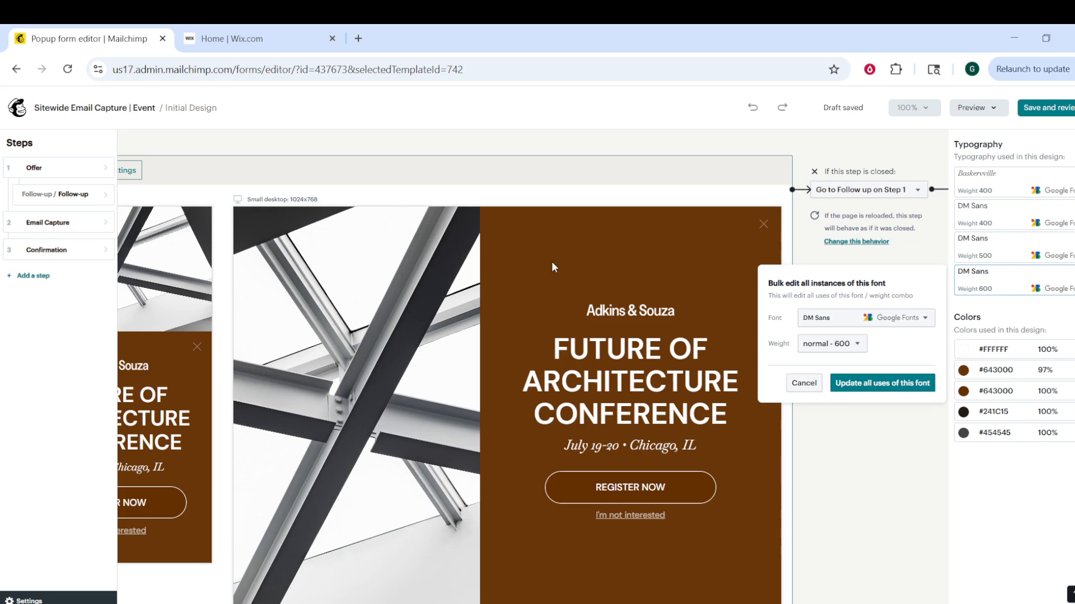
click(552, 261)
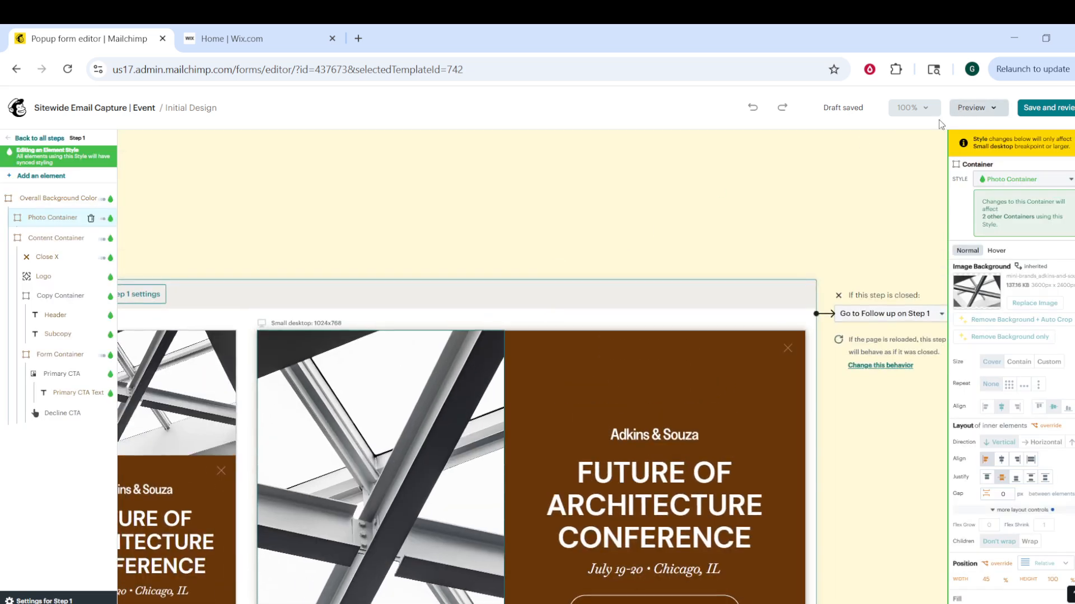
- Save the popup design for review, then copy the Guides site's custom website code and save the form's site settings
click(1034, 110)
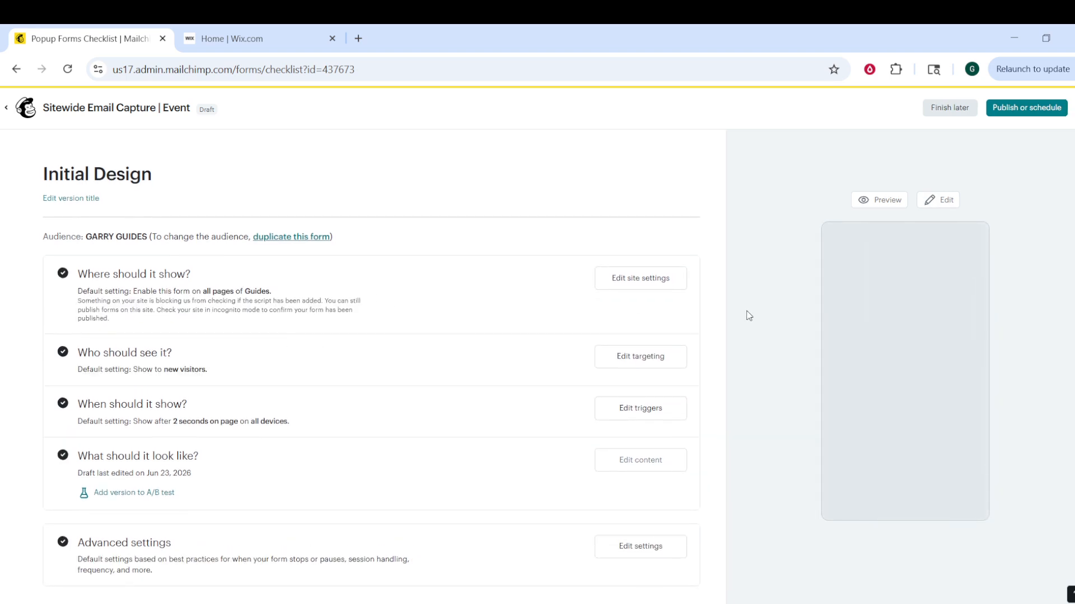
click(675, 290)
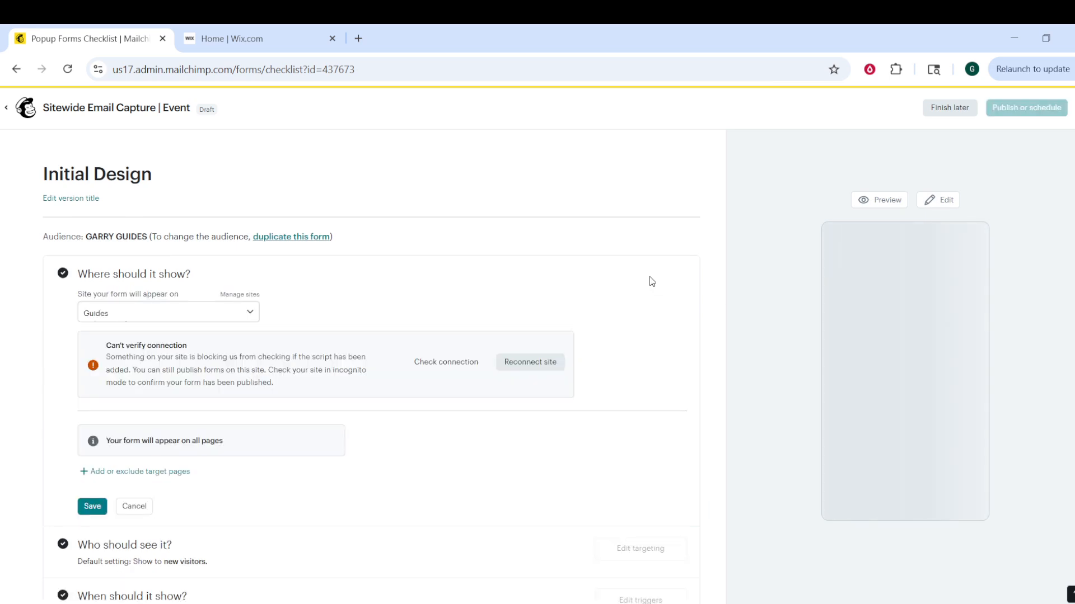
click(543, 364)
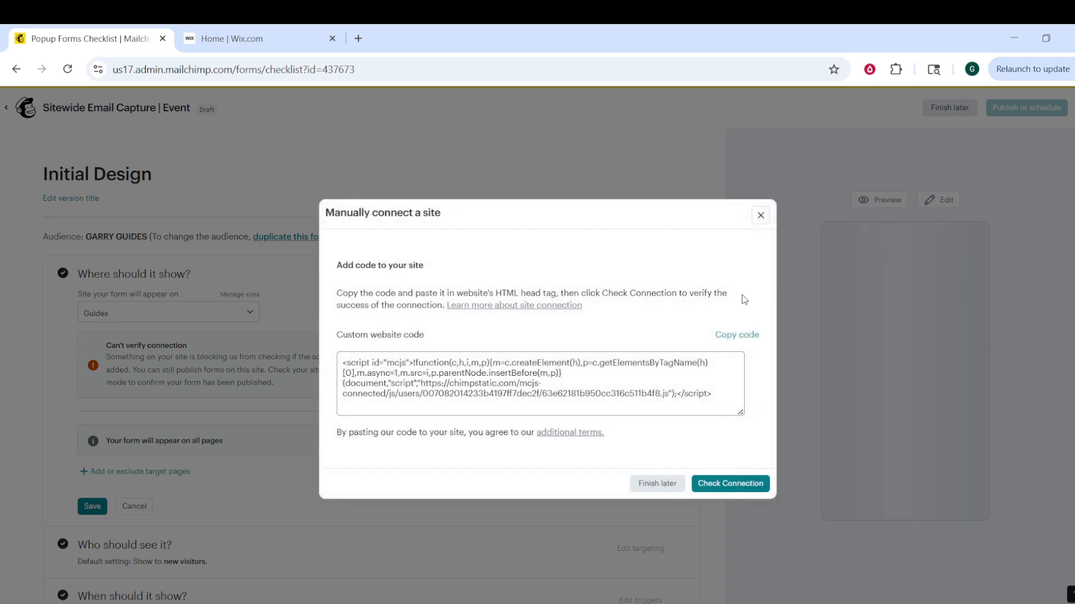
click(735, 335)
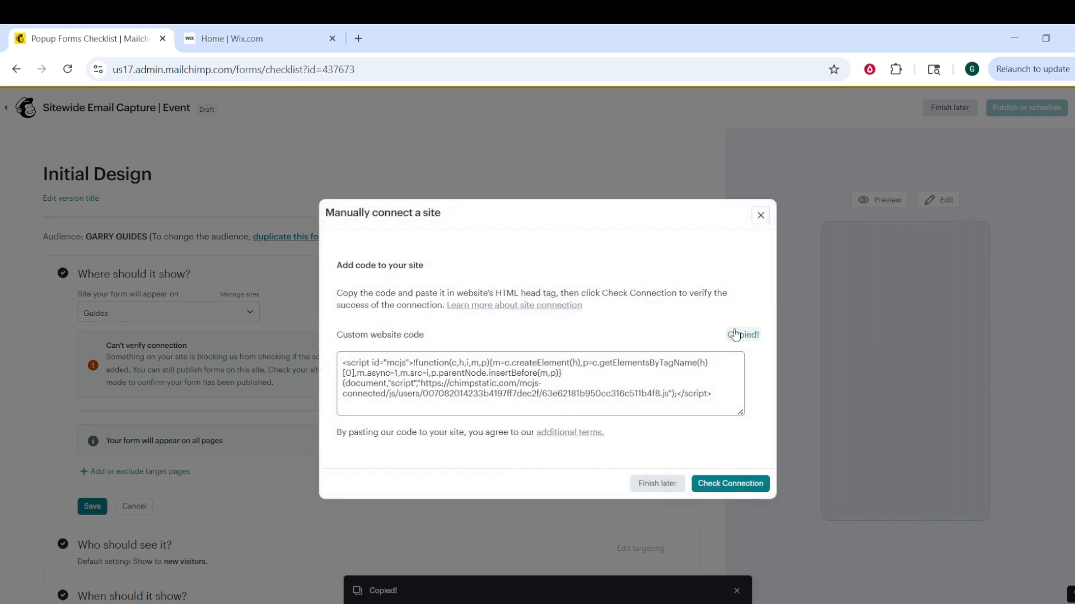
click(490, 97)
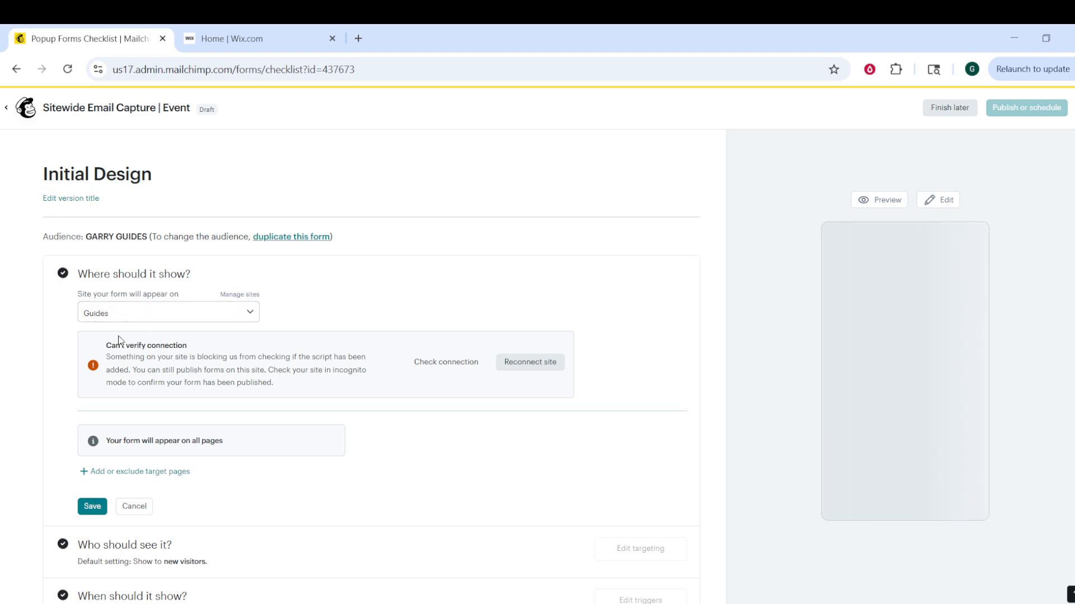
click(92, 506)
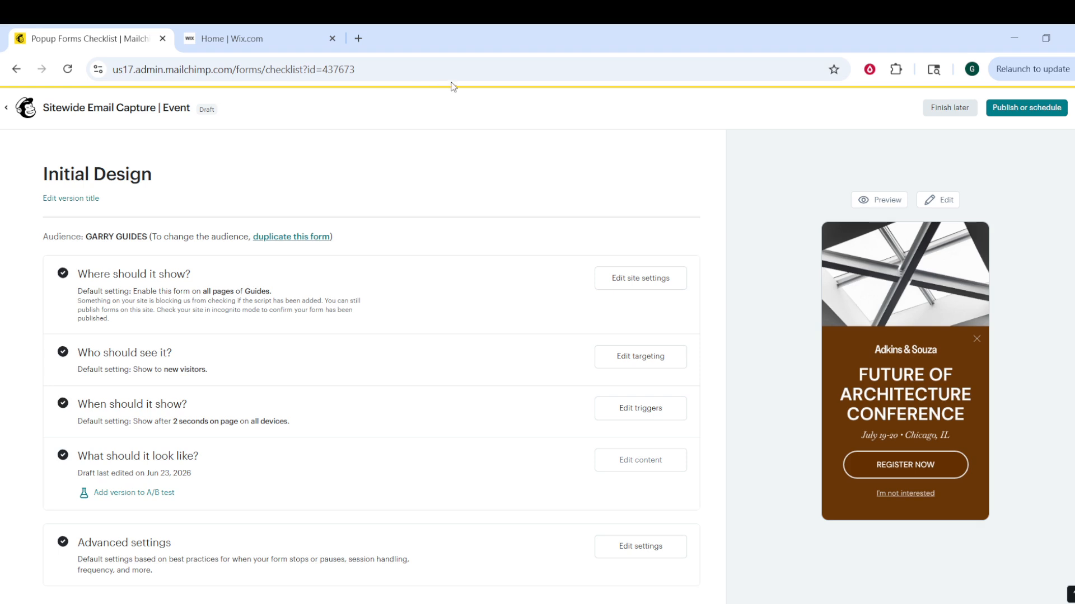
- Switch to the Wix dashboard and open the site's custom code settings
click(263, 41)
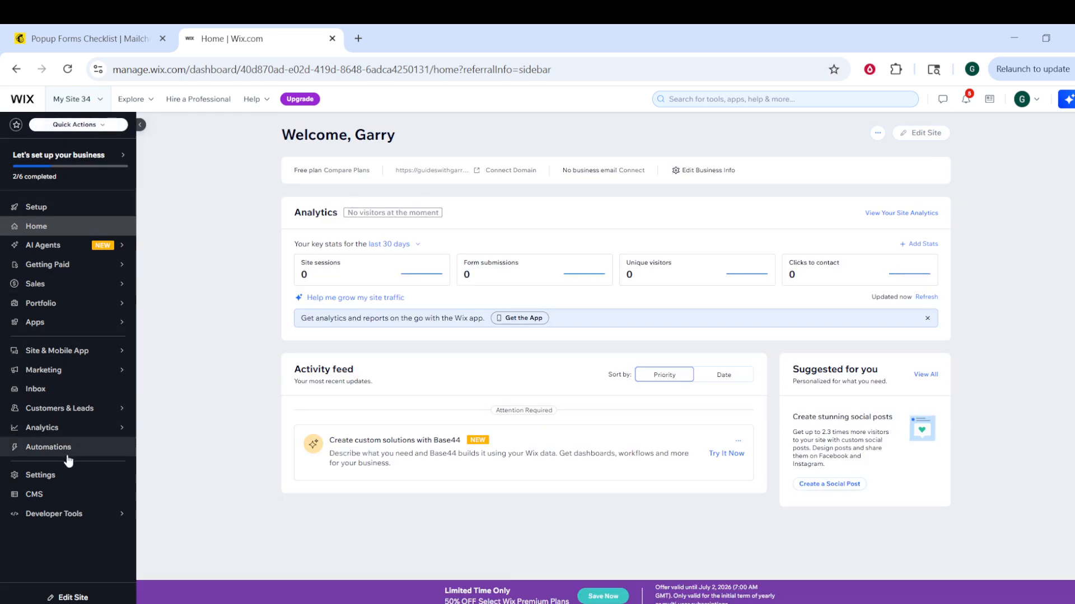
click(40, 475)
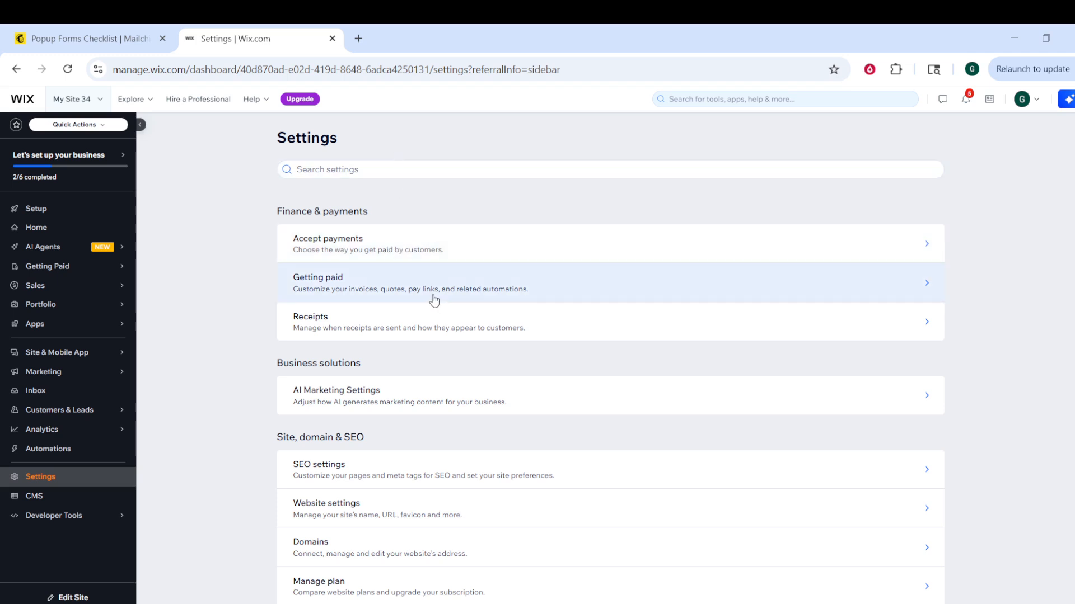
scroll(440, 305, down, 12)
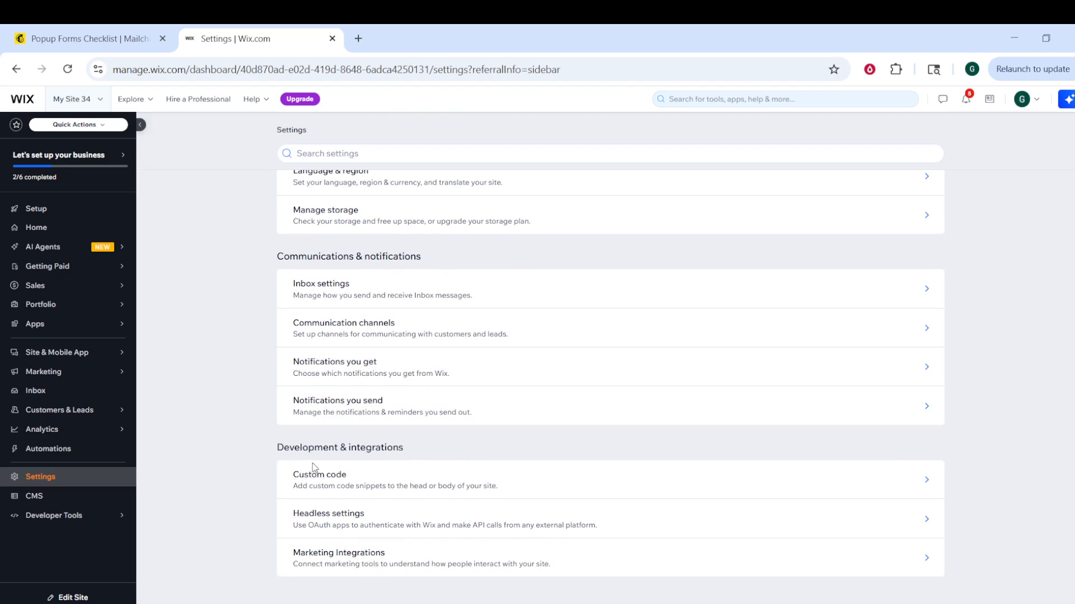
click(621, 491)
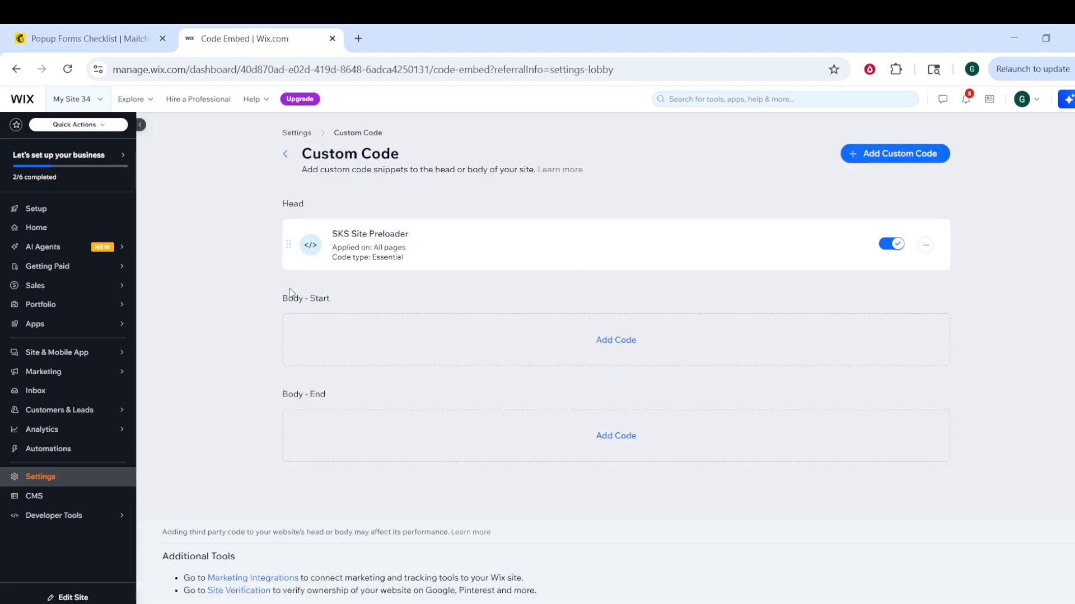
- Add a new custom code entry and paste the copied Mailchimp script as its snippet
click(892, 154)
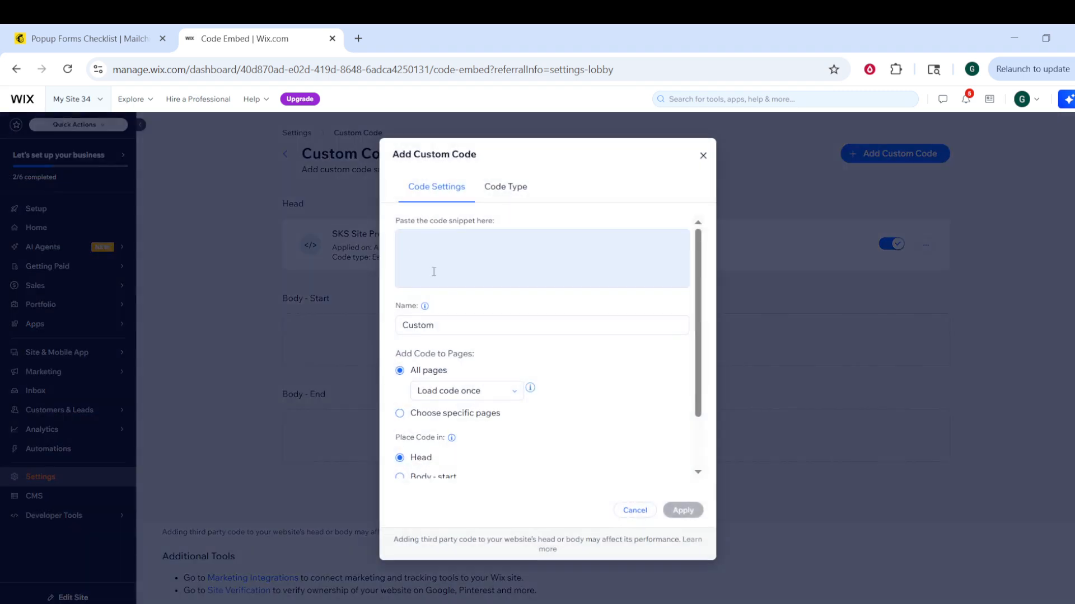
click(491, 247)
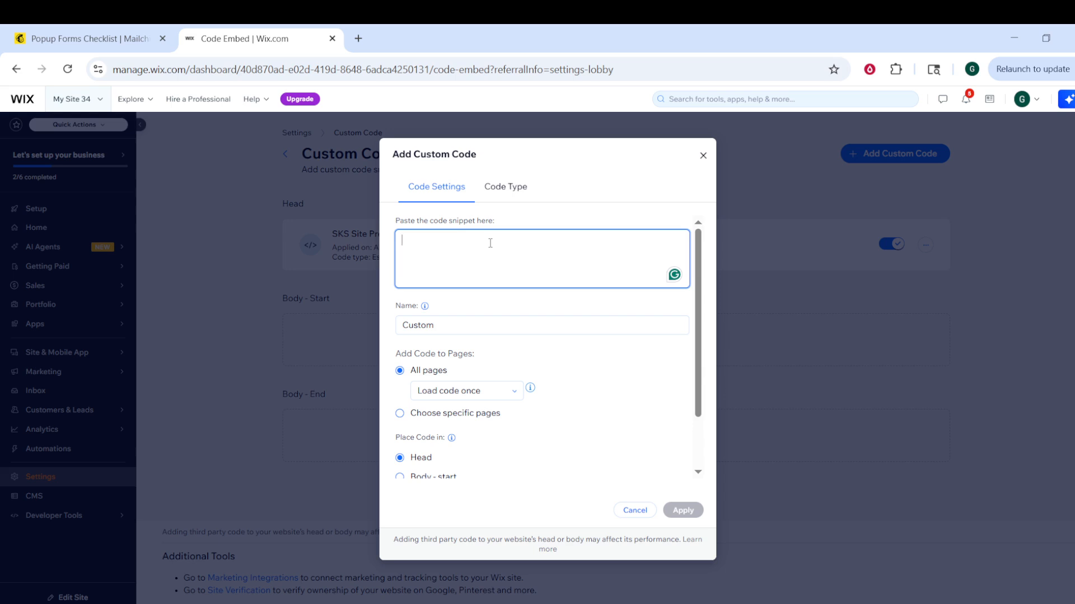
key(ctrl+v)
- Name the snippet Mailchimp Popup, place it in the Head of all pages, and apply it
scroll(470, 304, down, 2)
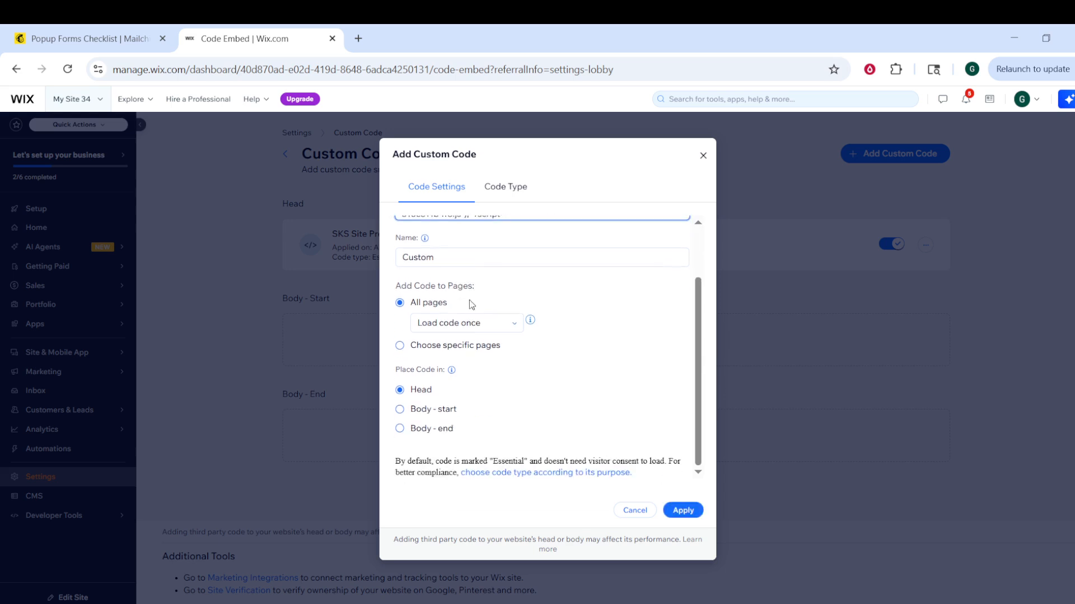
double_click(481, 253)
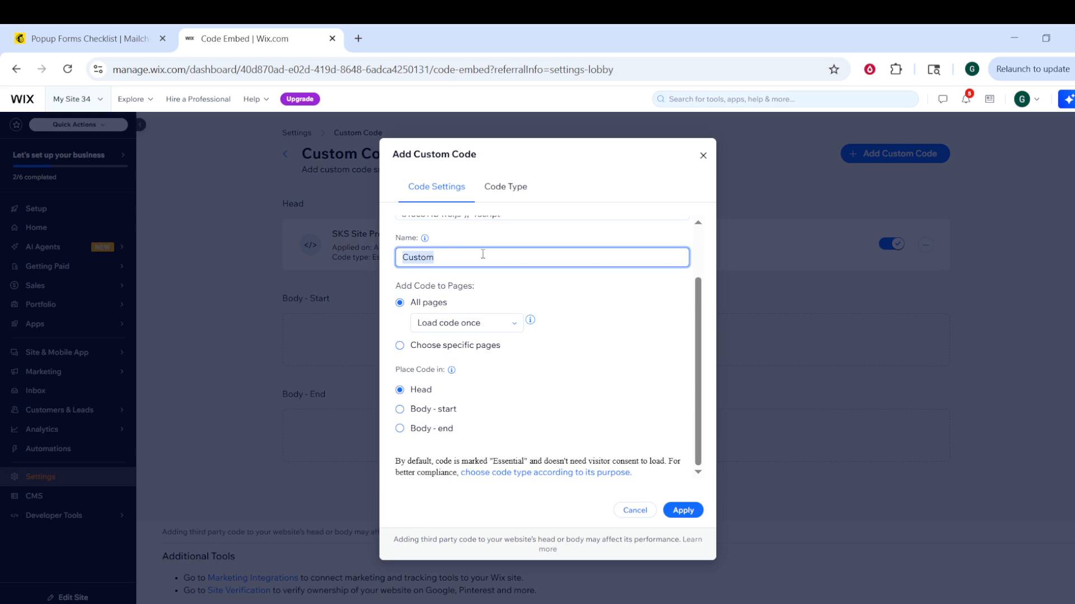
key(BackSpace)
click(399, 390)
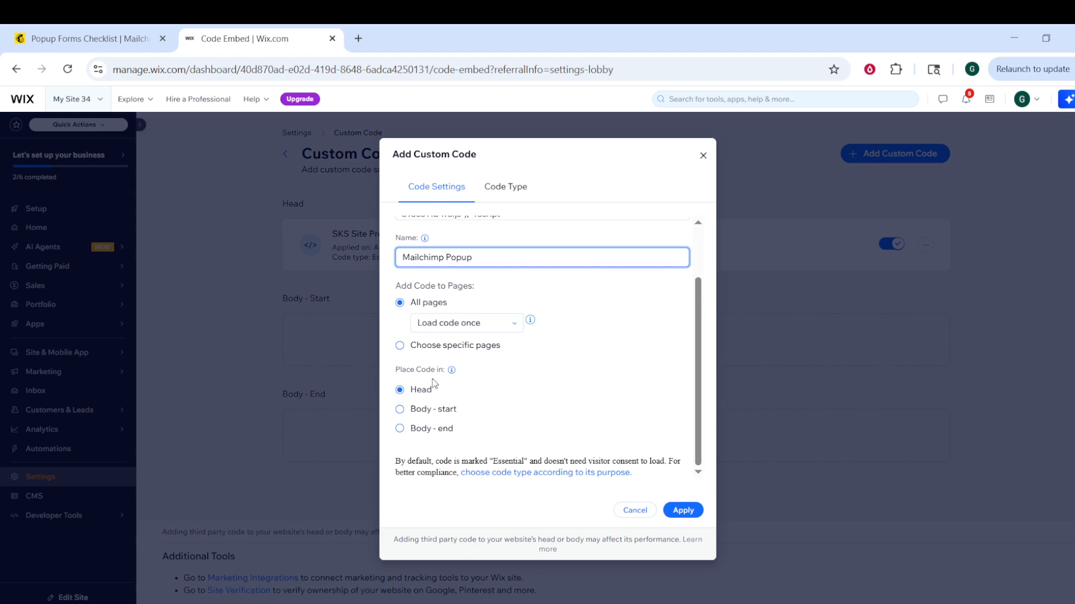
click(684, 510)
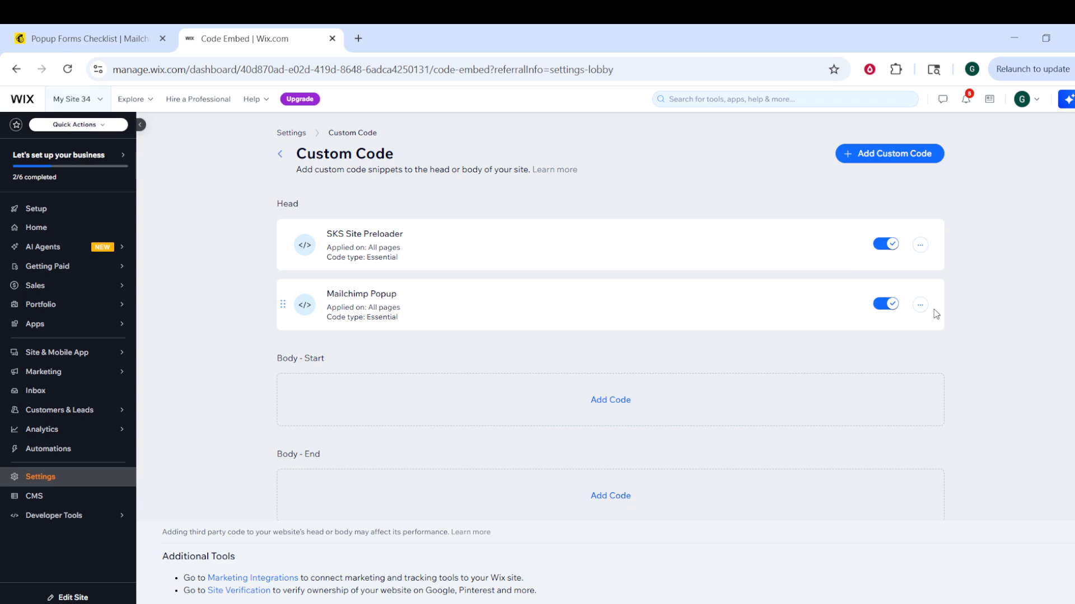
scroll(556, 357, down, 1)
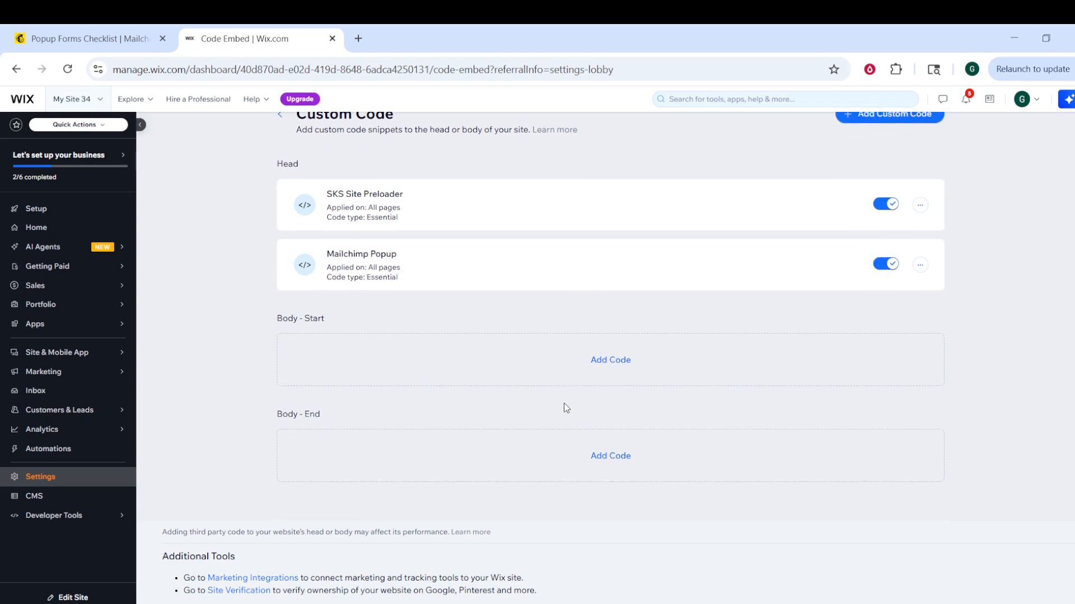
scroll(566, 459, up, 1)
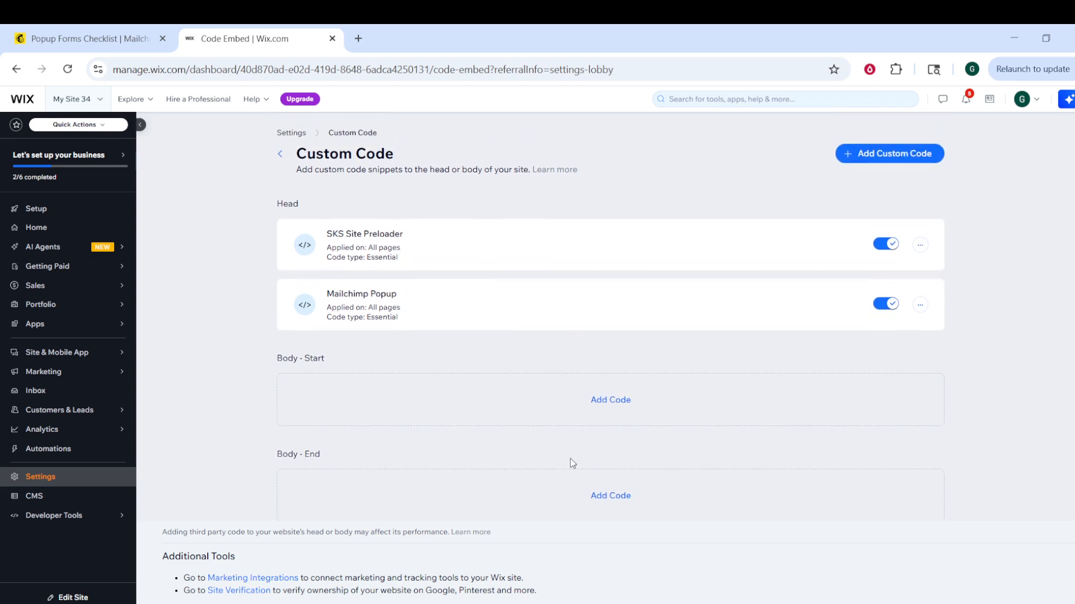